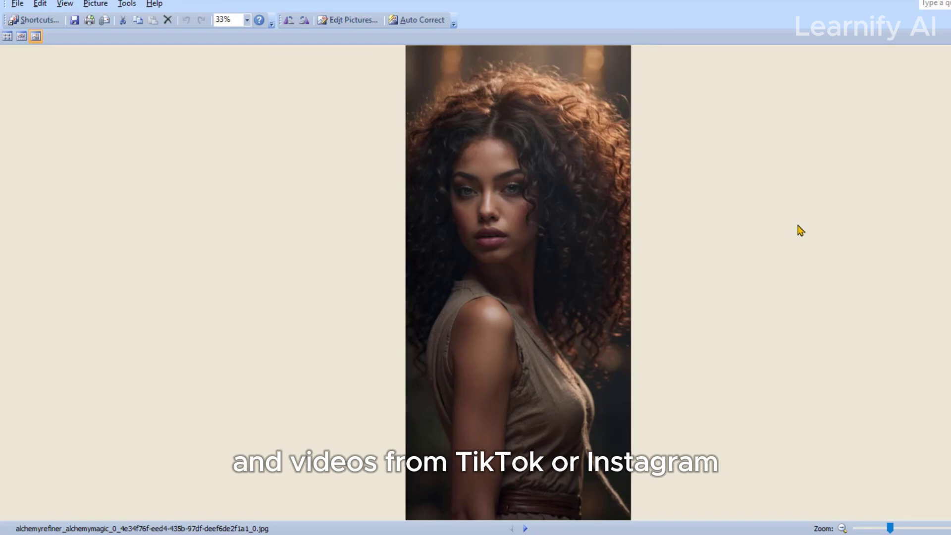
# Step: Advance the picture viewer to the braided-hair portrait canva .png
pyautogui.press('Right')
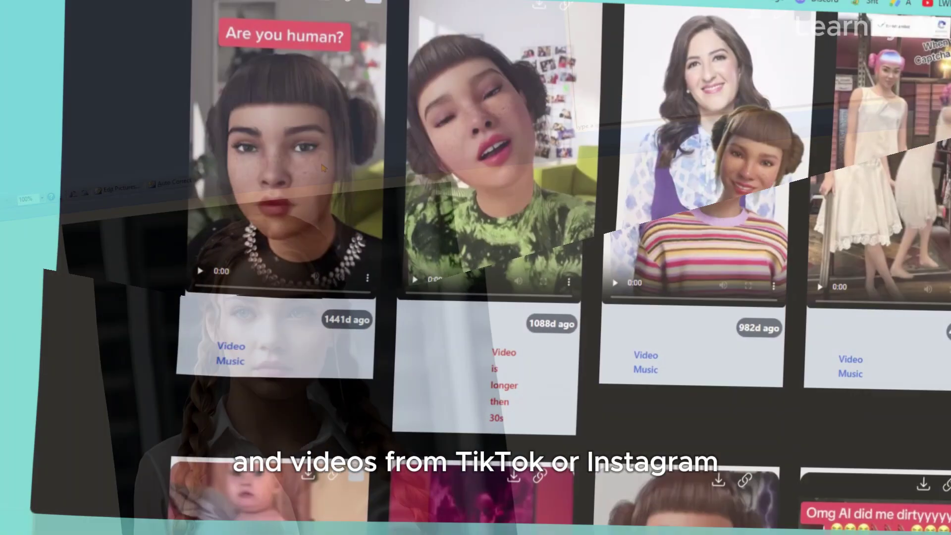
pyautogui.scroll(-8, 513, 291)
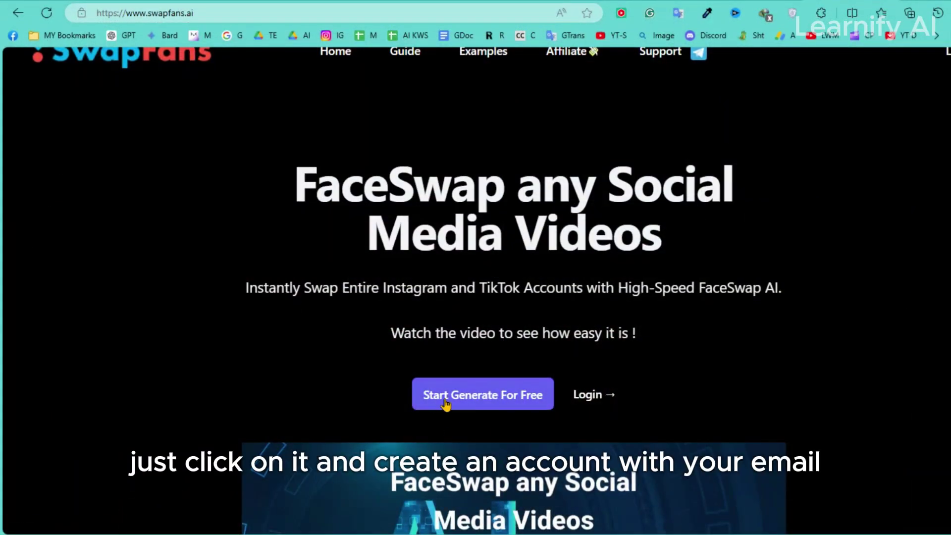
# Step: Start a free SwapFans account and highlight the 2$ testing balance in the nav bar
pyautogui.click(438, 400)
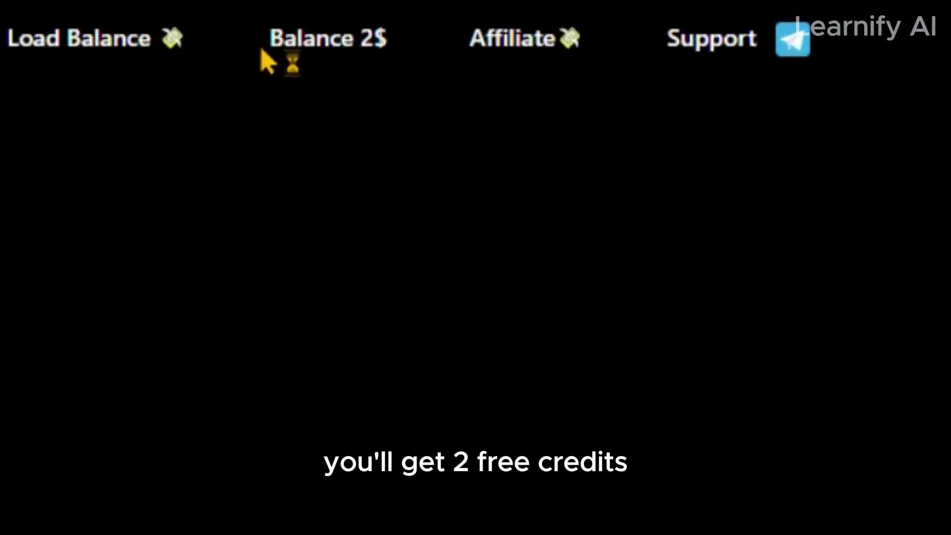
pyautogui.moveTo(615, 52); pyautogui.dragTo(654, 64)
pyautogui.moveTo(376, 79); pyautogui.dragTo(396, 81)
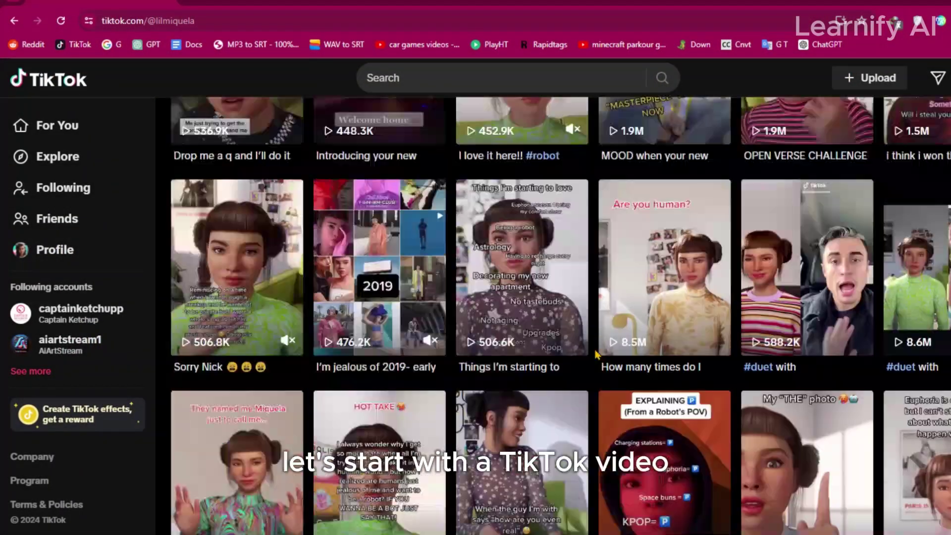
# Step: Copy the TikTok profile's username and paste it into SwapFans's TikTok username box
pyautogui.scroll(10, 595, 354)
pyautogui.scroll(3, 596, 354)
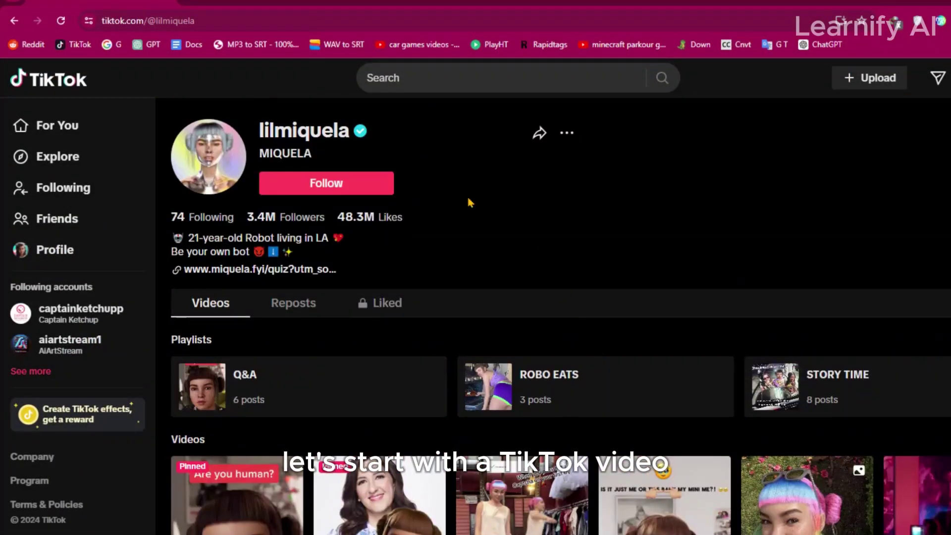
pyautogui.moveTo(259, 130); pyautogui.dragTo(349, 142)
pyautogui.rightClick(331, 130)
pyautogui.click(356, 144)
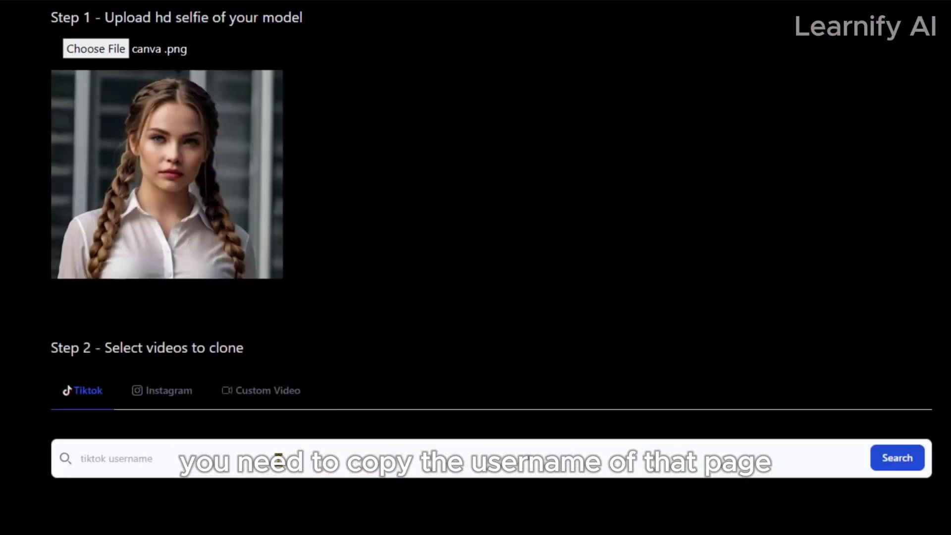
pyautogui.click(276, 456)
pyautogui.hotkey('ctrl', 'v')
# Step: Search the pasted TikTok username and select the 'Are you human?' clip from the results
pyautogui.click(899, 458)
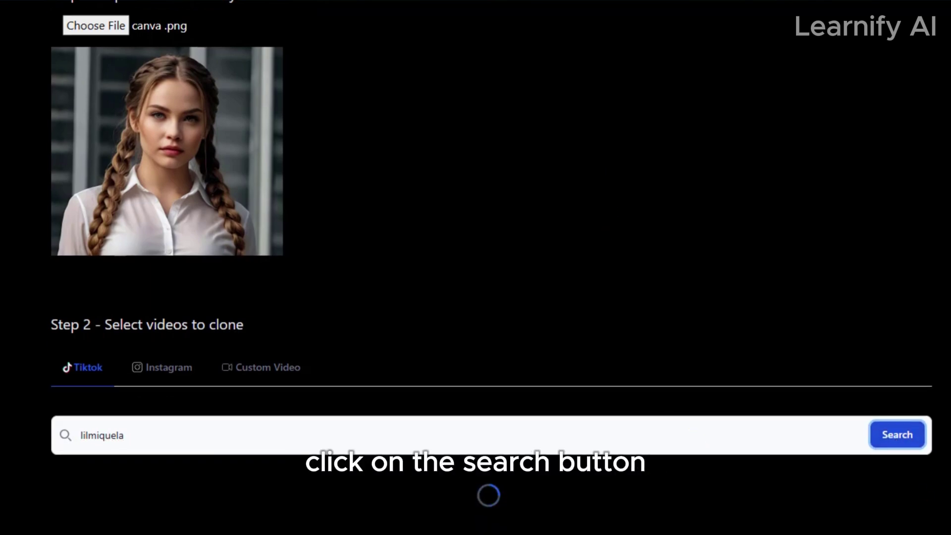
pyautogui.scroll(-9, 513, 290)
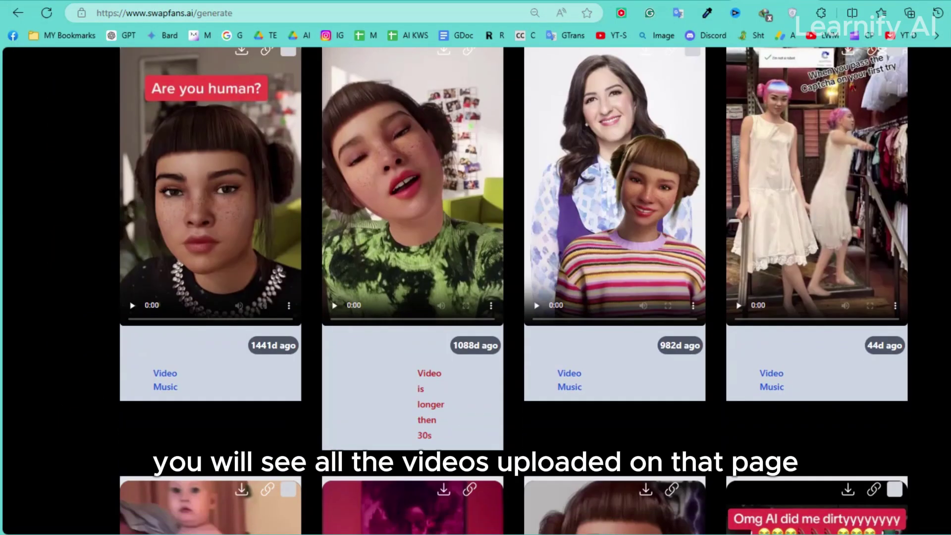
pyautogui.scroll(-12, 513, 290)
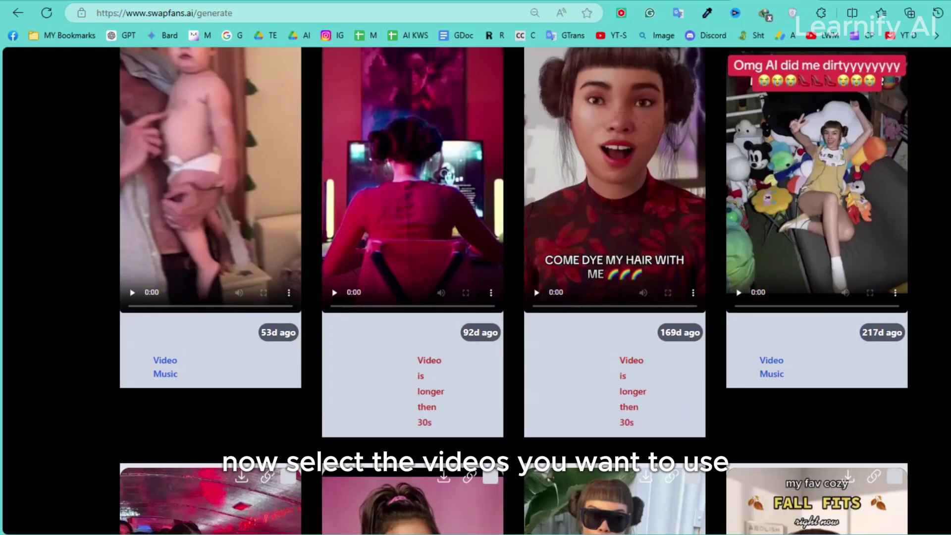
pyautogui.scroll(-12, 513, 290)
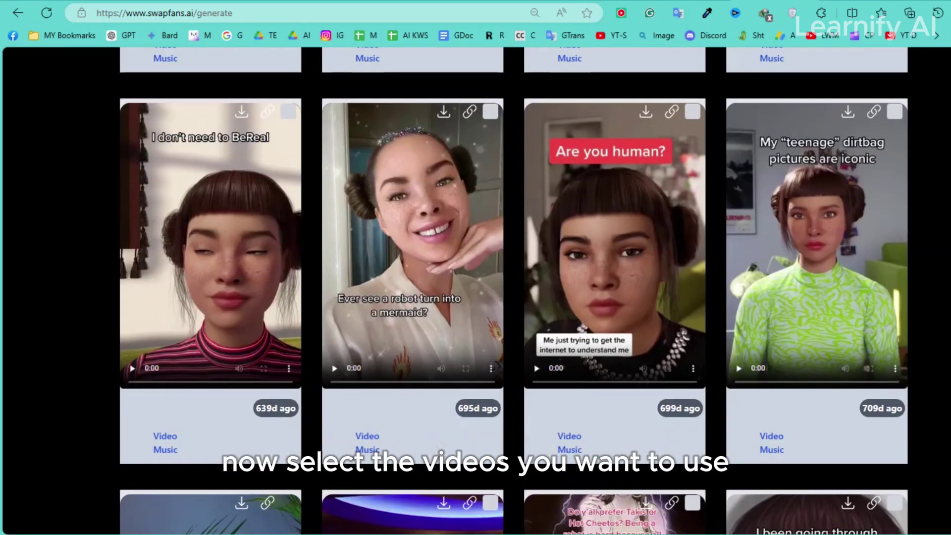
pyautogui.scroll(-6, 513, 290)
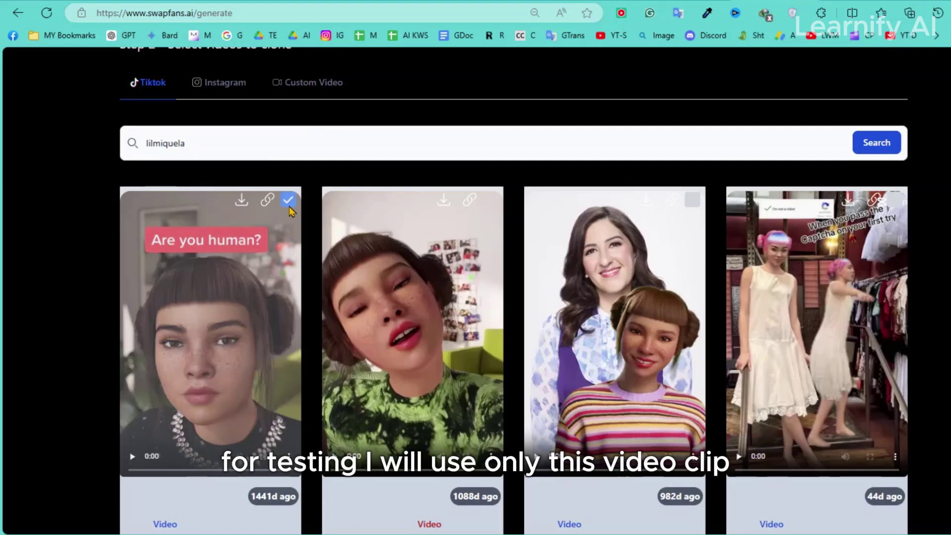
pyautogui.scroll(3, 929, 236)
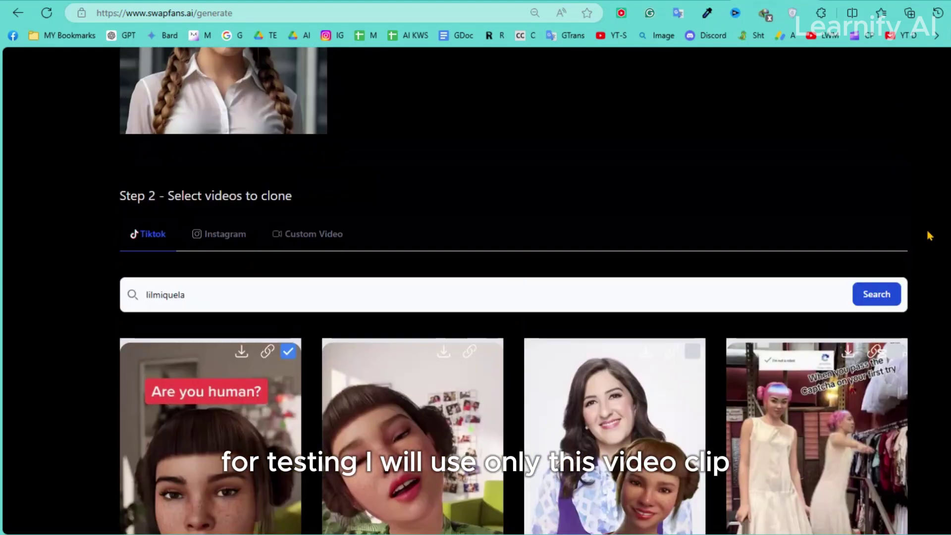
pyautogui.scroll(6, 929, 236)
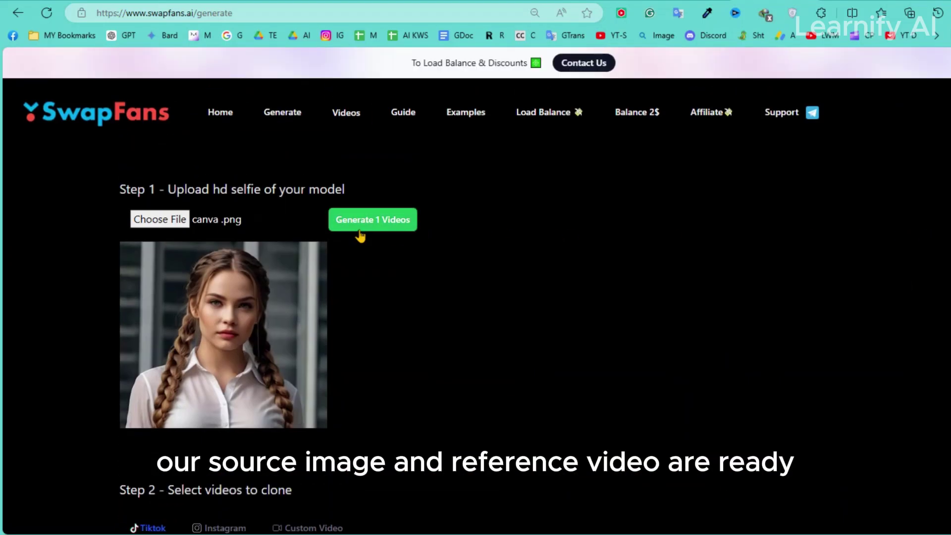
# Step: Generate the one selected video for 0.4$, then view it in the Videos list
pyautogui.click(394, 232)
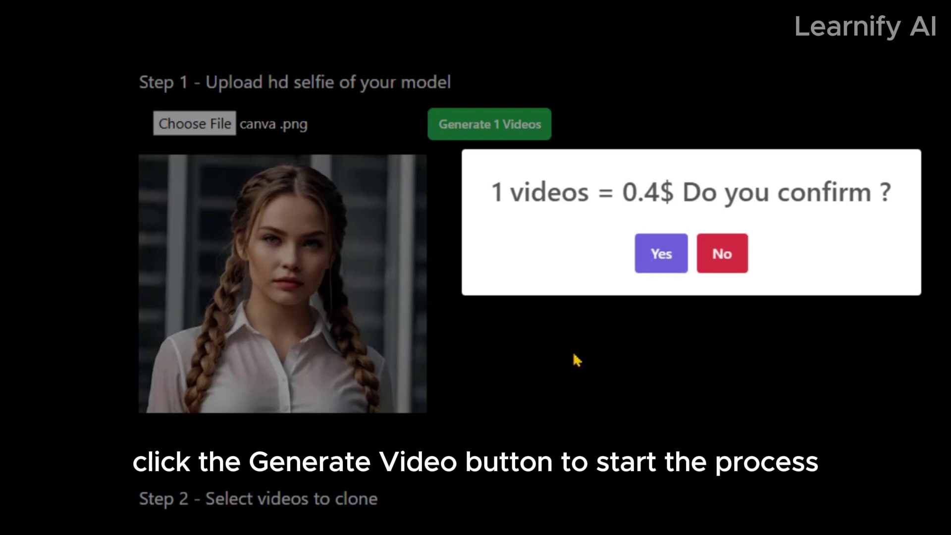
pyautogui.click(655, 267)
pyautogui.click(691, 348)
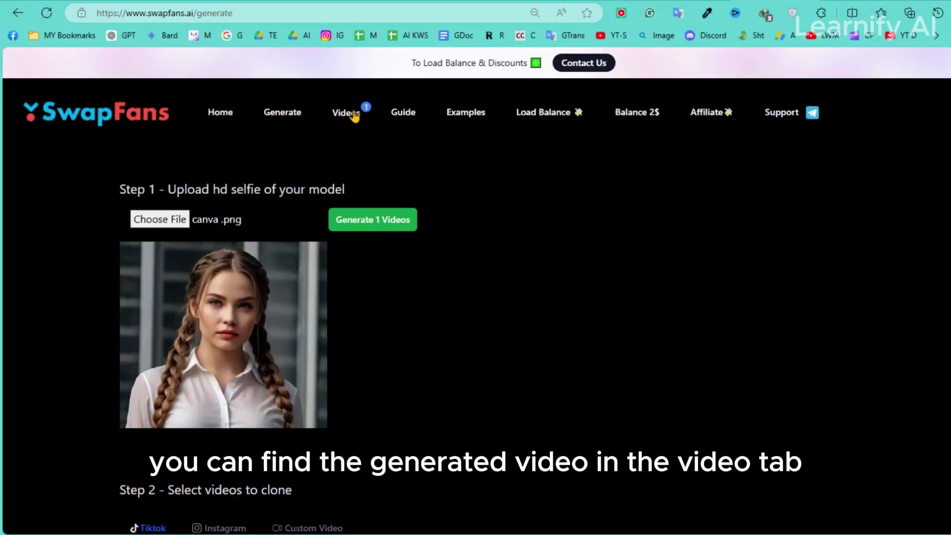
pyautogui.click(349, 114)
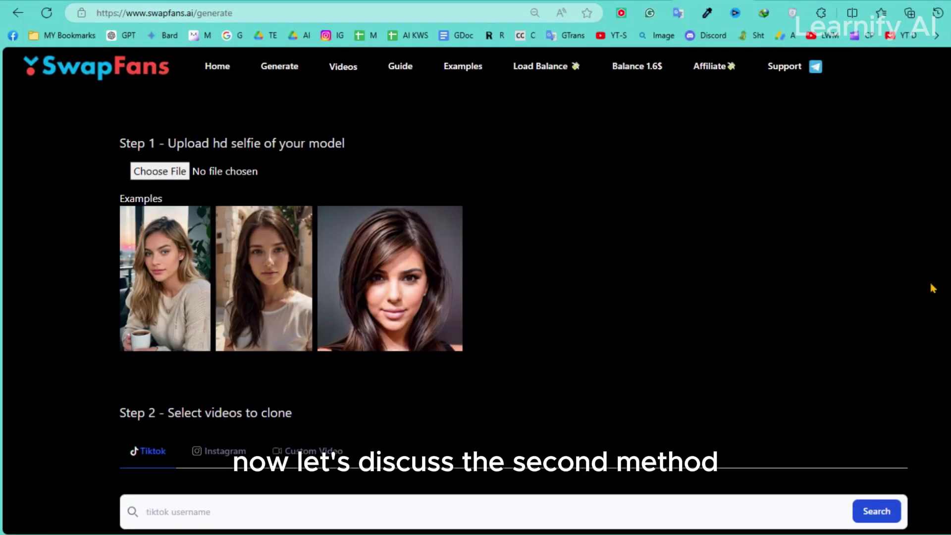
# Step: Copy the Instagram account's username into SwapFans's Instagram box and search its videos
pyautogui.scroll(-1, 475, 297)
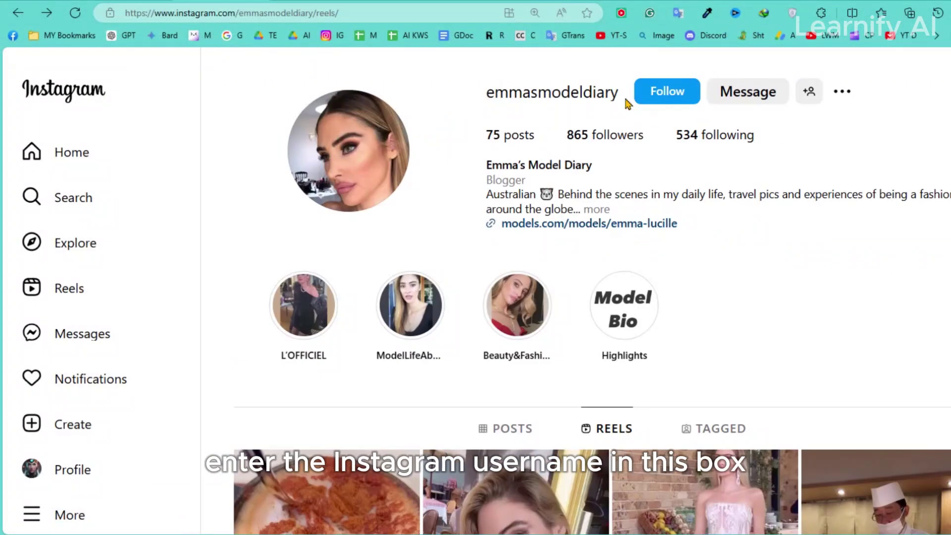
pyautogui.moveTo(625, 94); pyautogui.dragTo(479, 94)
pyautogui.rightClick(531, 93)
pyautogui.click(568, 231)
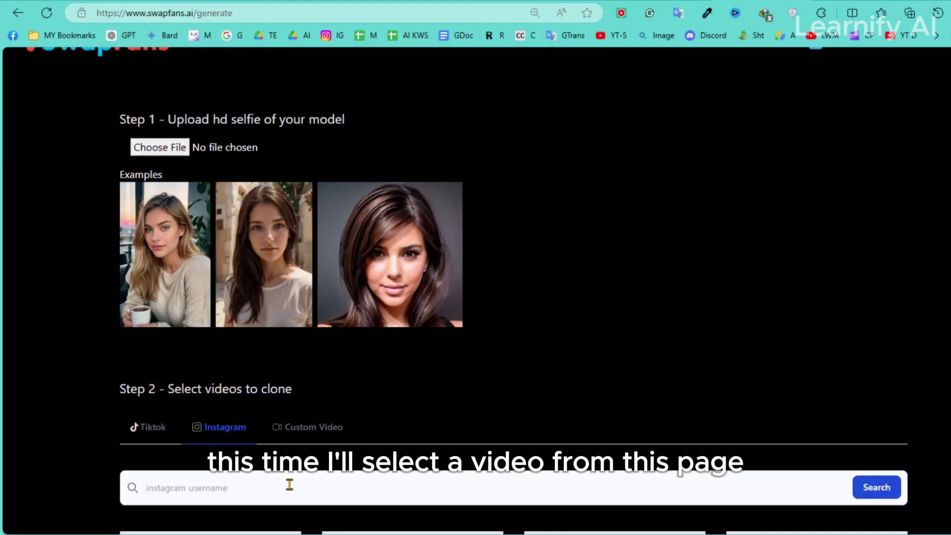
pyautogui.click(289, 484)
pyautogui.hotkey('ctrl', 'v')
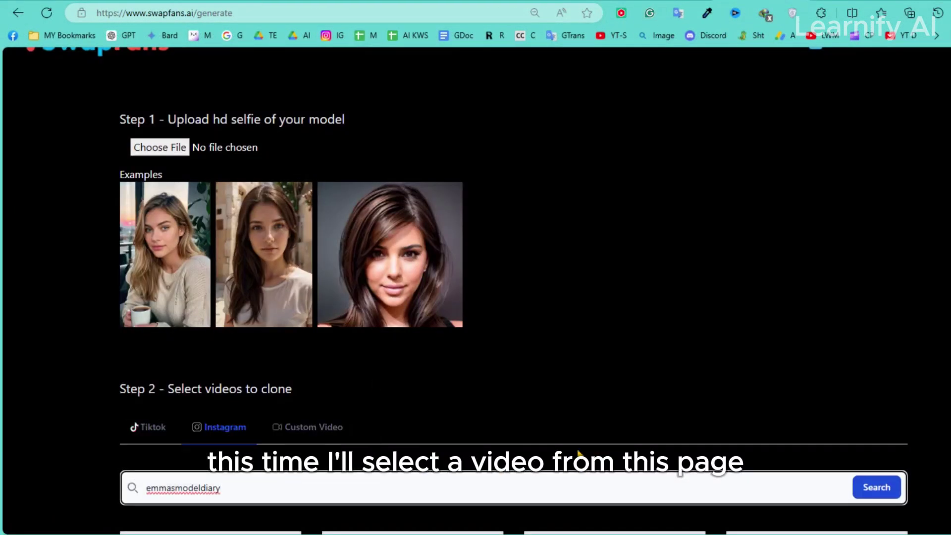
pyautogui.click(874, 488)
# Step: Tick the restaurant, earrings and mirror selfie videos for cloning
pyautogui.scroll(-7, 493, 203)
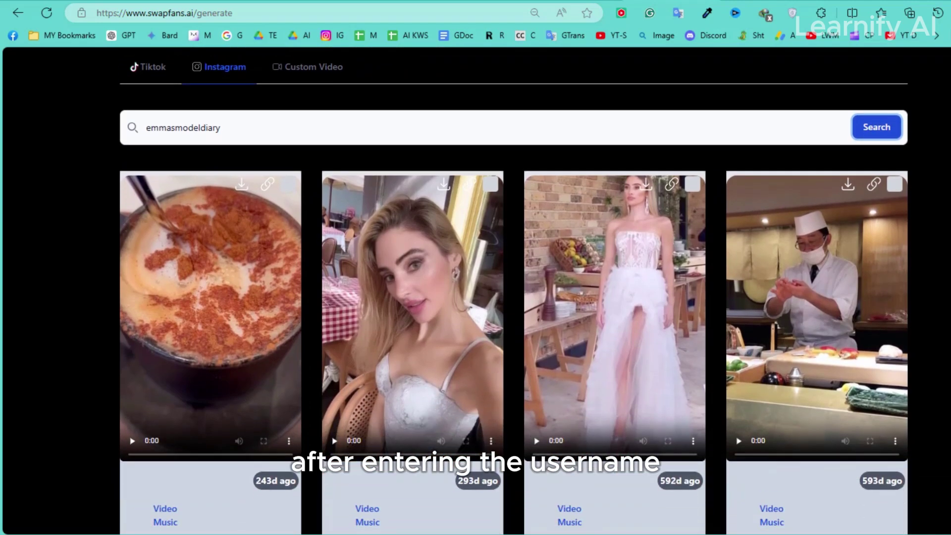
pyautogui.click(490, 184)
pyautogui.scroll(-8, 493, 203)
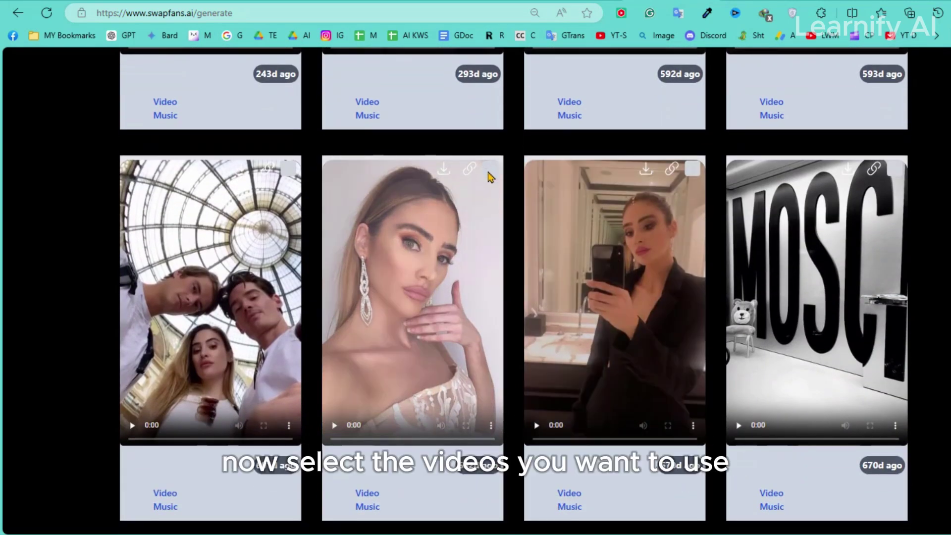
pyautogui.click(491, 170)
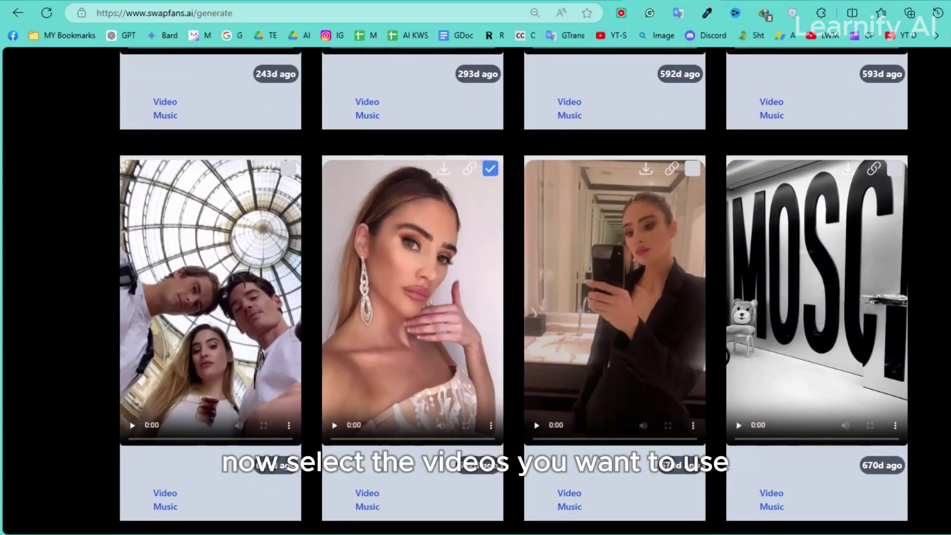
pyautogui.scroll(-5, 490, 171)
pyautogui.scroll(-2, 492, 203)
pyautogui.click(693, 185)
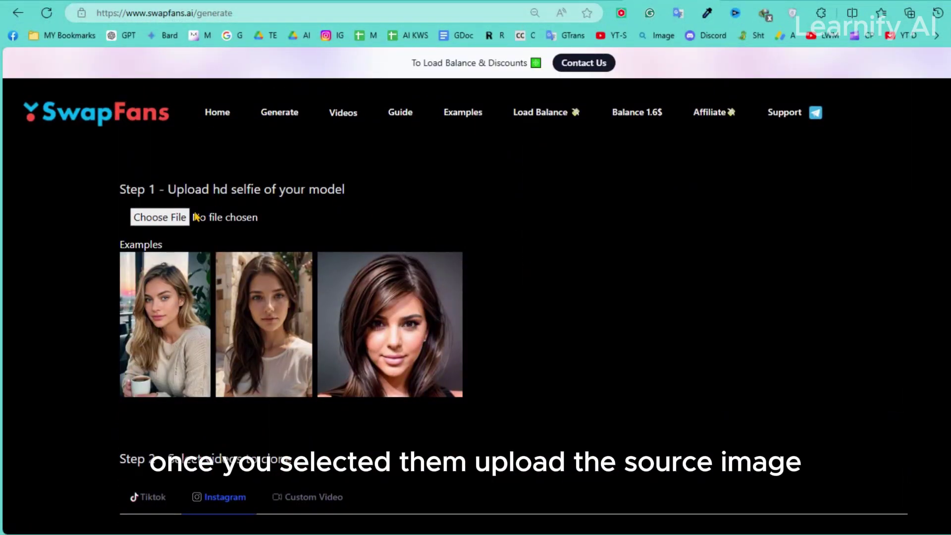
# Step: Use Untitled design.png as the selfie, generate three videos for 1.2$, and view the Videos list
pyautogui.click(173, 222)
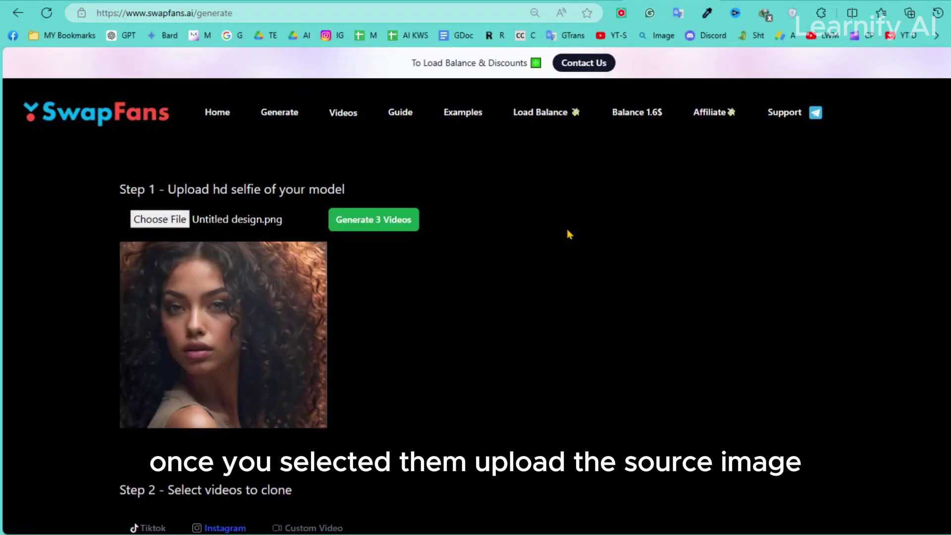
pyautogui.click(381, 226)
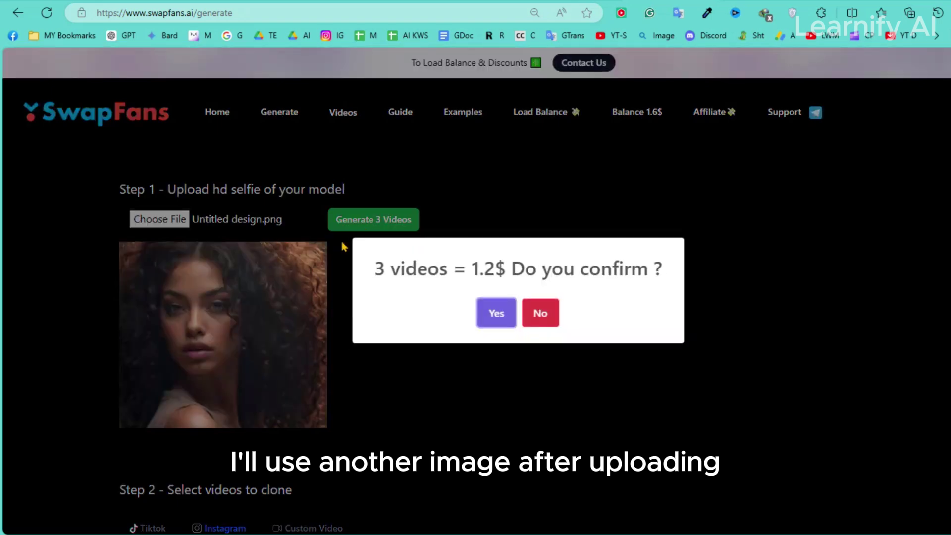
pyautogui.click(491, 315)
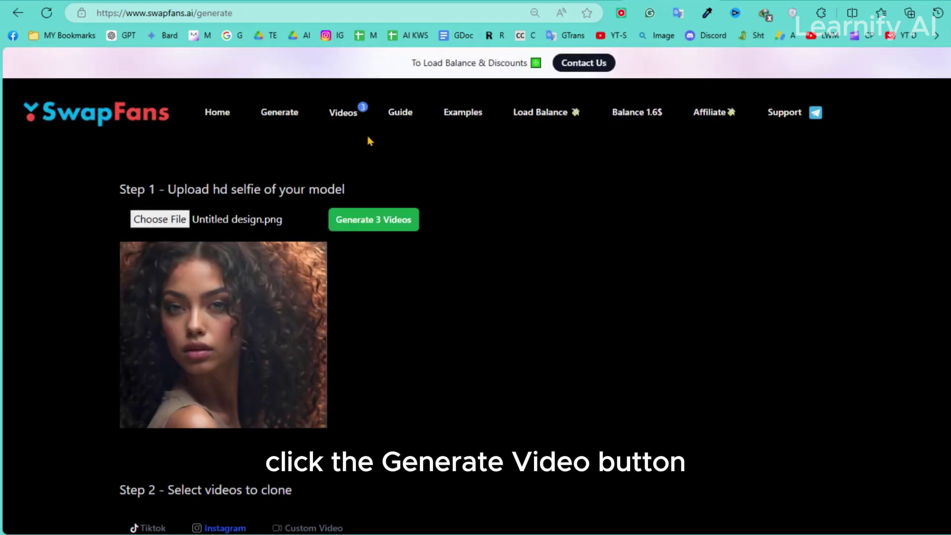
pyautogui.click(343, 118)
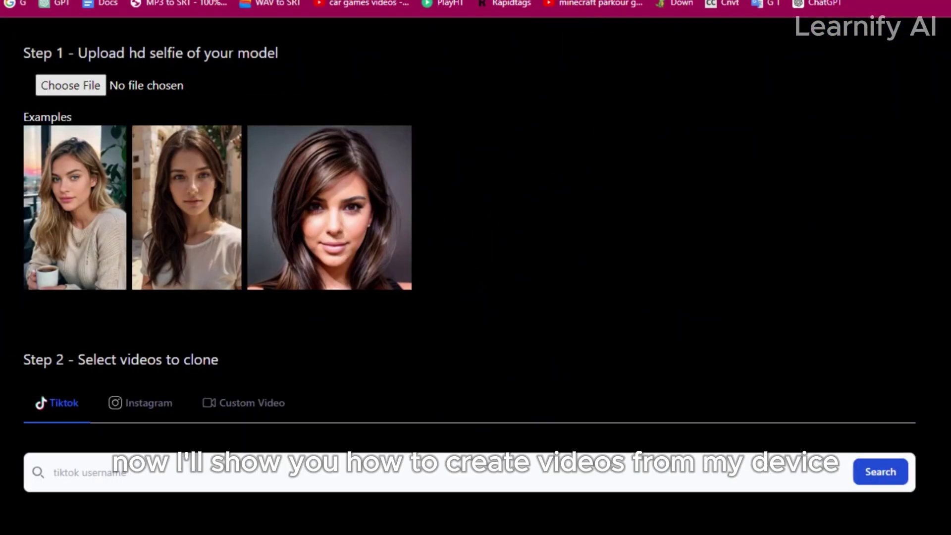
# Step: Set canva .png as the selfie and choose a local video under Custom Video
pyautogui.doubleClick(227, 42)
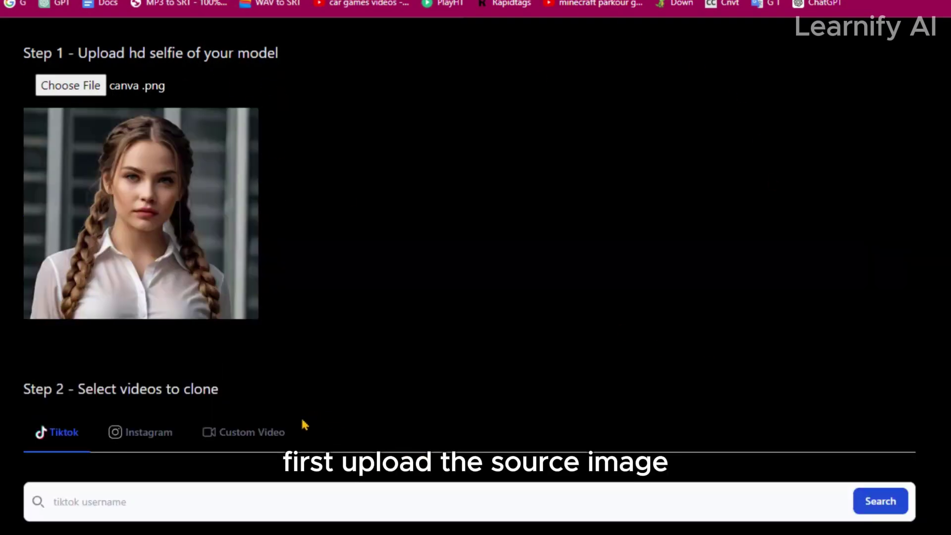
pyautogui.click(251, 438)
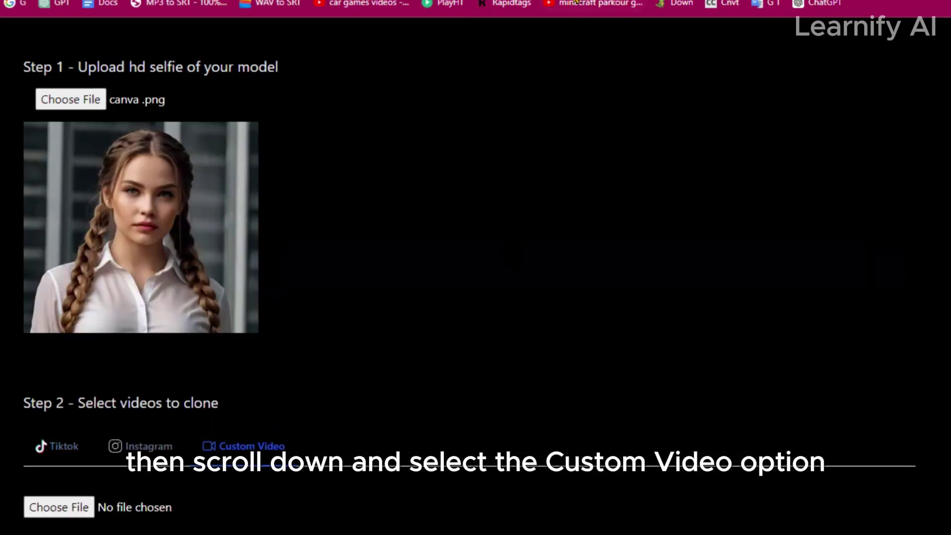
pyautogui.click(28, 508)
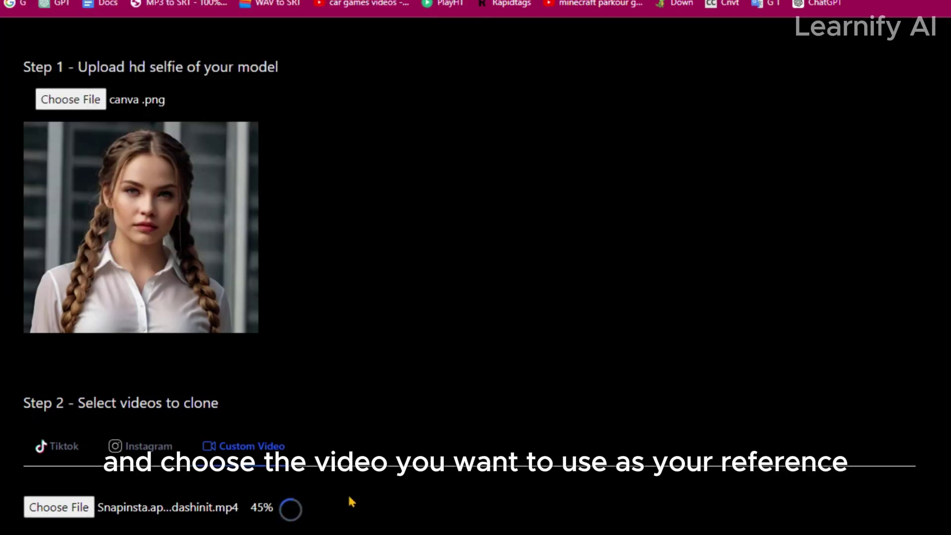
pyautogui.scroll(2, 352, 501)
# Step: Generate the custom video for 1.8$ and open the Videos list to see it
pyautogui.click(312, 173)
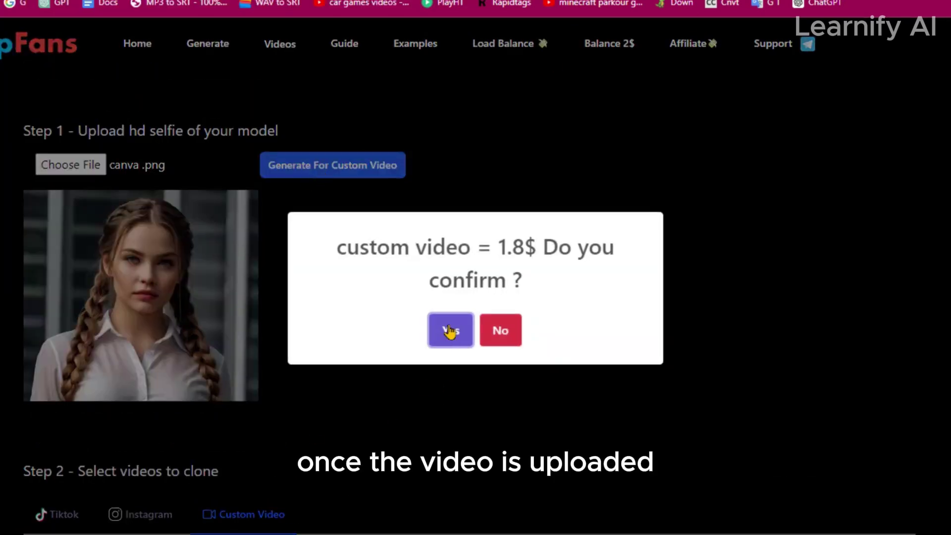
pyautogui.click(451, 342)
pyautogui.click(483, 396)
pyautogui.click(280, 45)
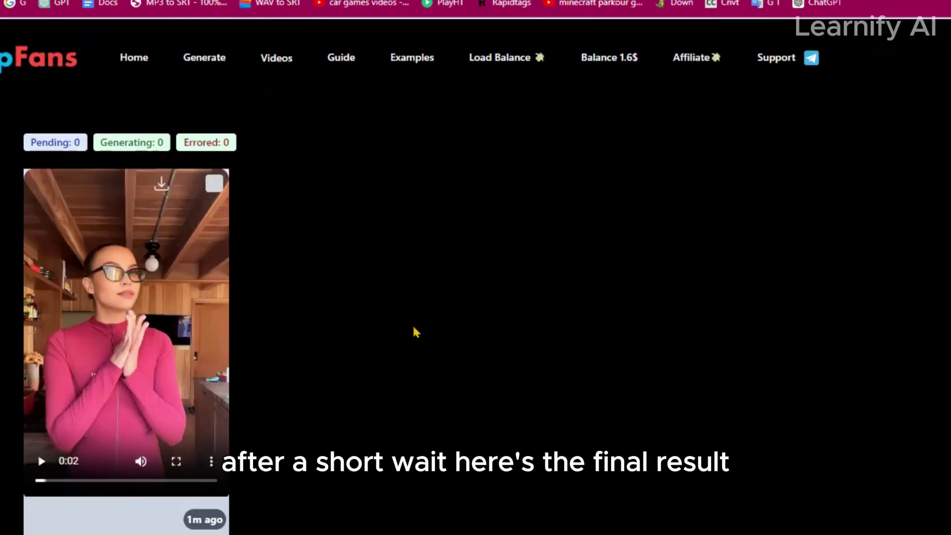